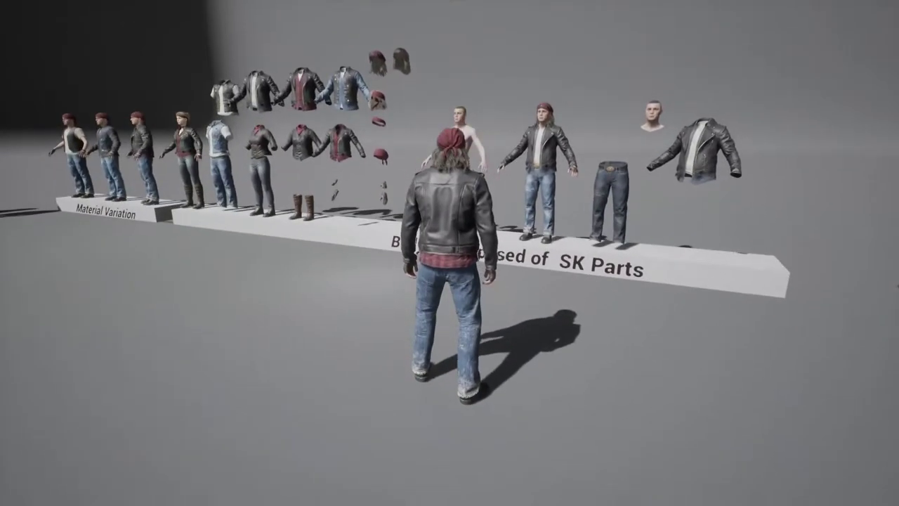
- Examine the modular biker characters, jackets, vests and accessories displayed on the overview level's platforms
key("a")
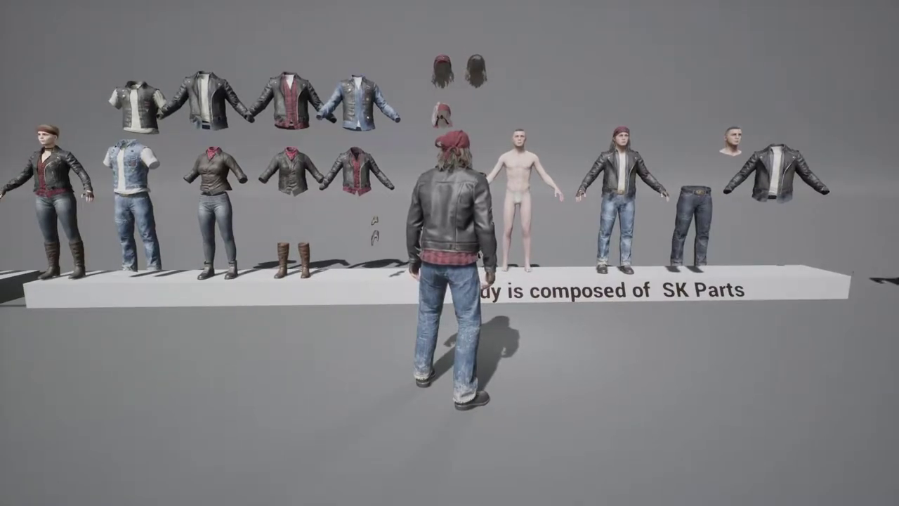
key("a")
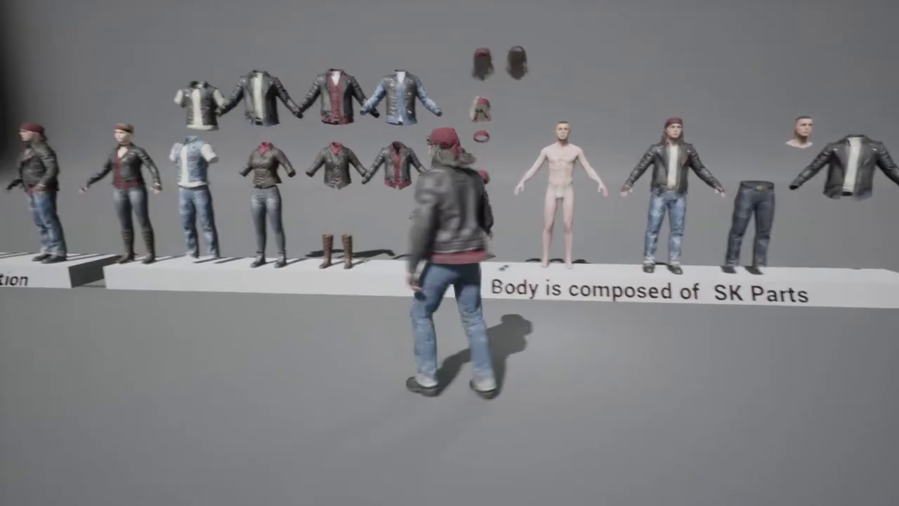
key("a")
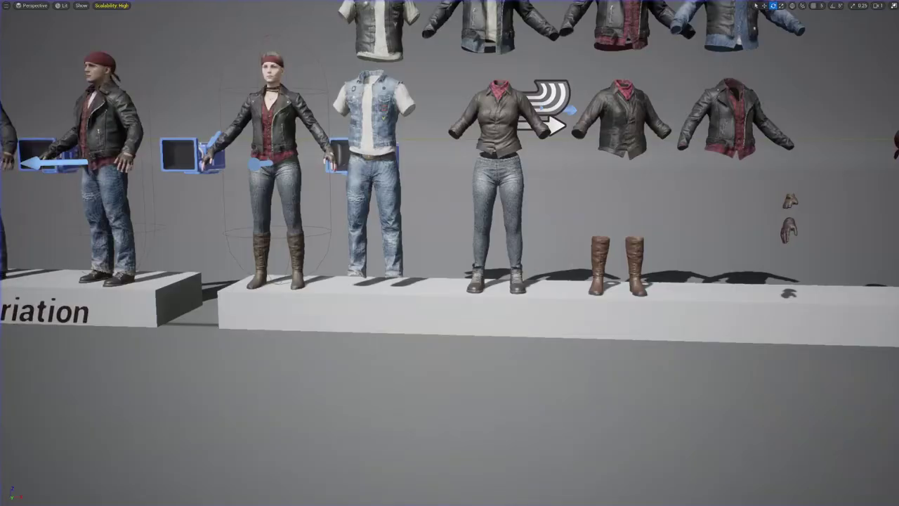
right_click_drag(554, 131, 575, 101)
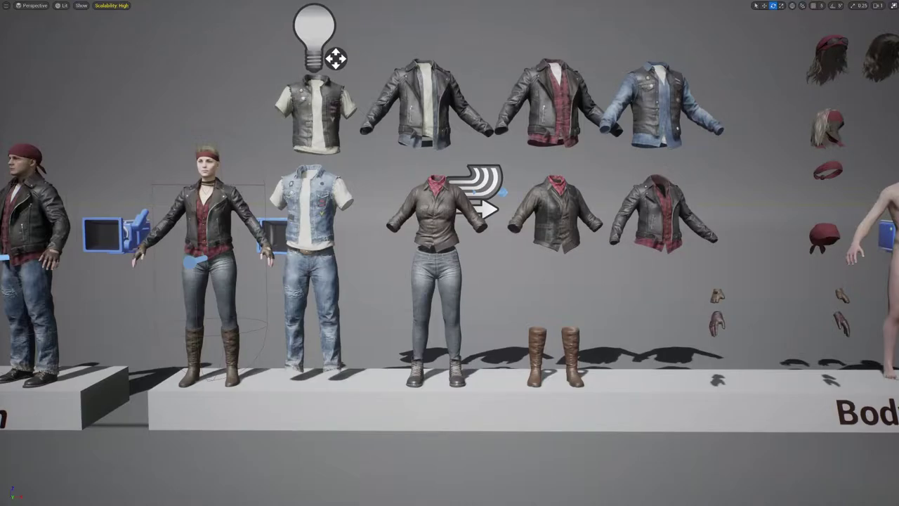
key("w")
right_click_drag(328, 187, 327, 168)
key("s")
right_click_drag(389, 196, 402, 177)
key("w")
- Set the Element 2 material of the leather vest with blue denim sleeves to MI_ma_chest_longshirt_flannel
left_click(576, 179)
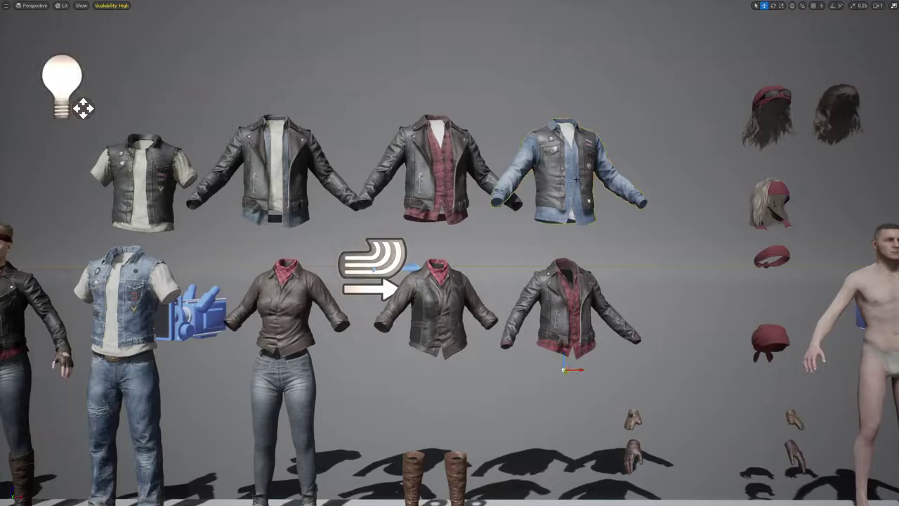
key("F11")
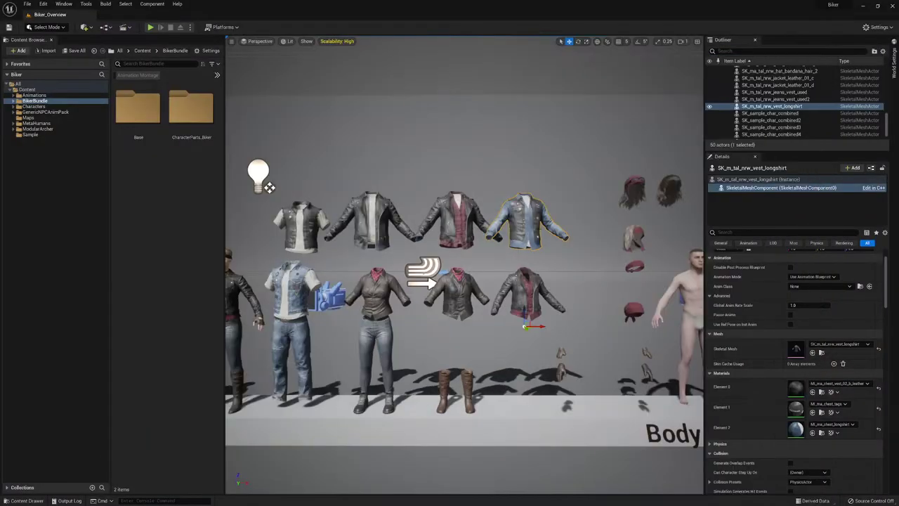
scroll(464, 266, "up", 3)
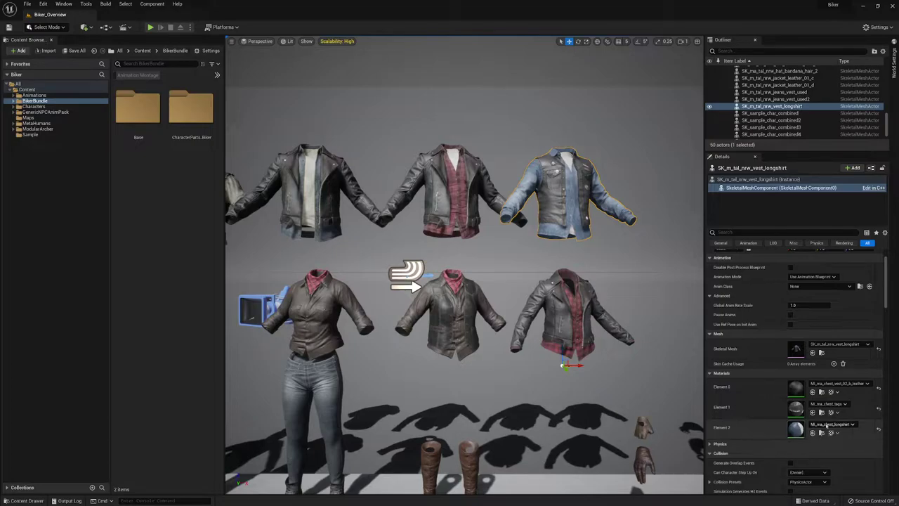
left_click(832, 424)
scroll(859, 391, "down", 2)
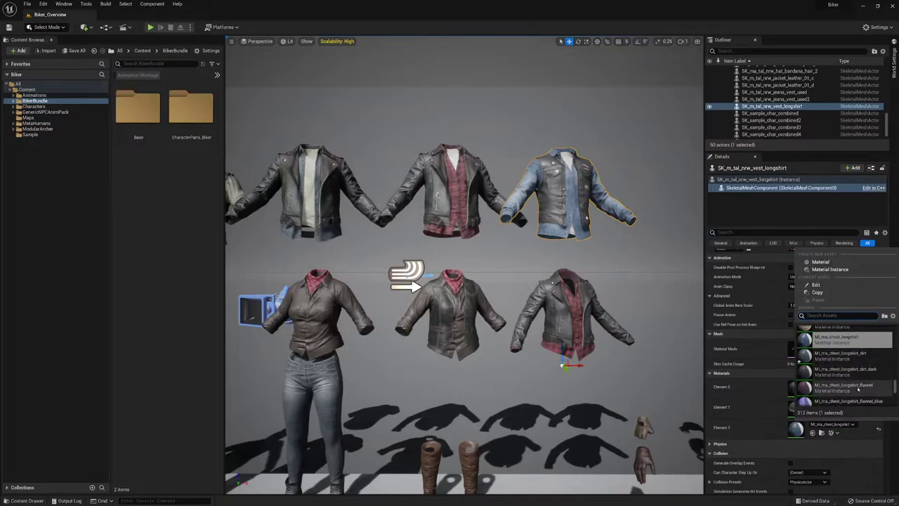
left_click(846, 388)
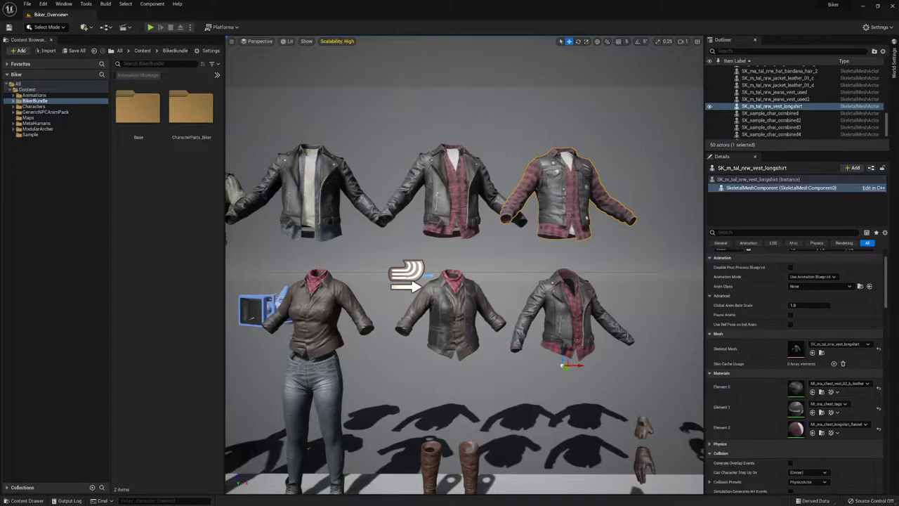
- Change the selected vest's Element 2 material to MI_ma_chest_longshirt_flannel_blue and its Element 0 material to MI_ma_chest_vest_02_darken
left_click(837, 424)
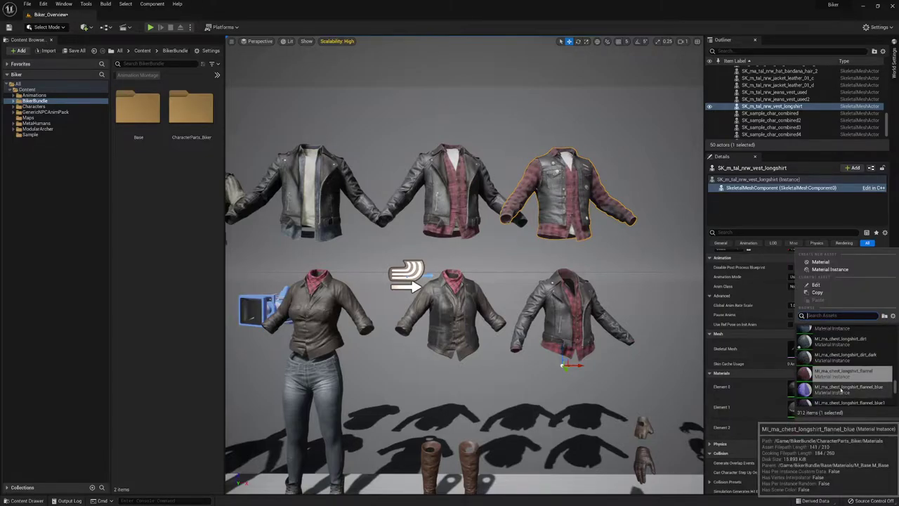
left_click(841, 389)
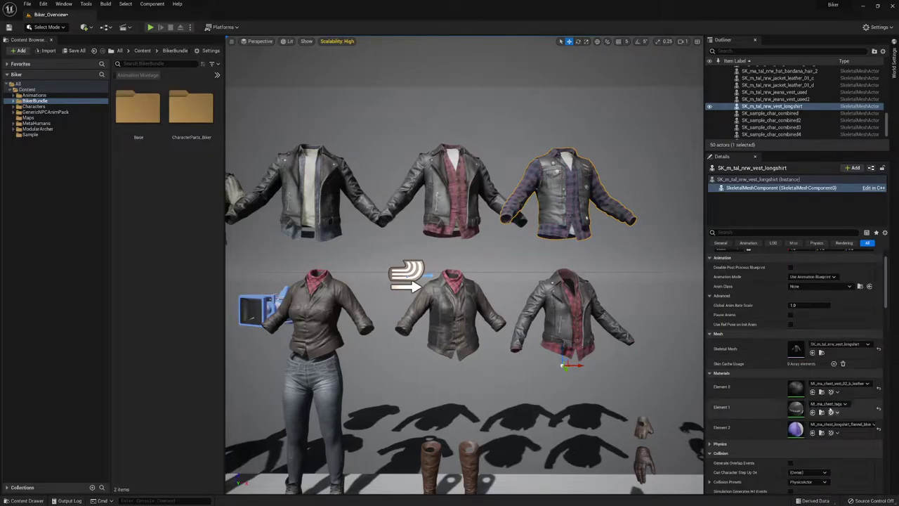
left_click(841, 383)
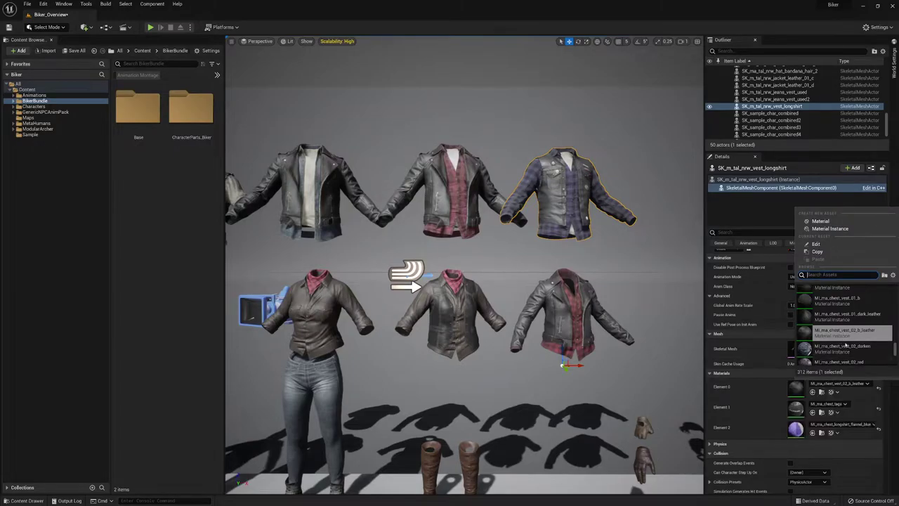
left_click(851, 355)
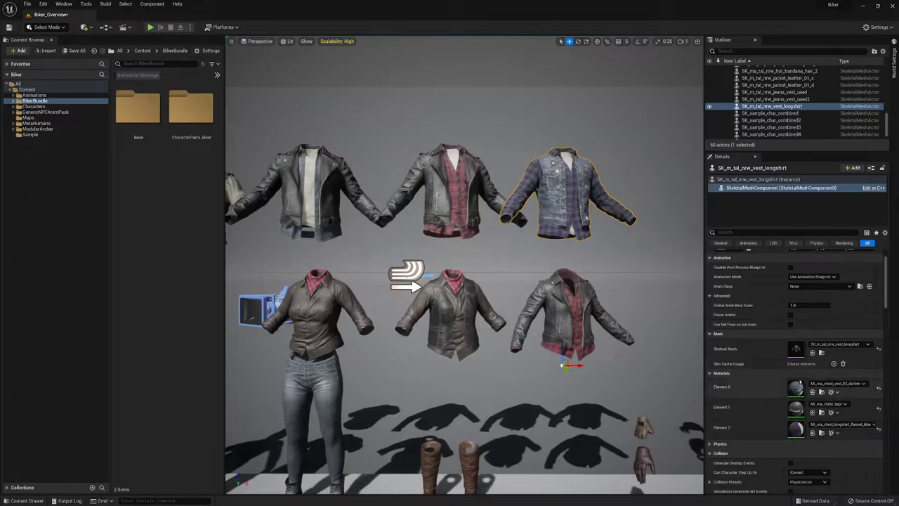
- Open the vest's Element 0 material instance and inspect the texture assigned to its Tint Mask parameter
double_click(796, 385)
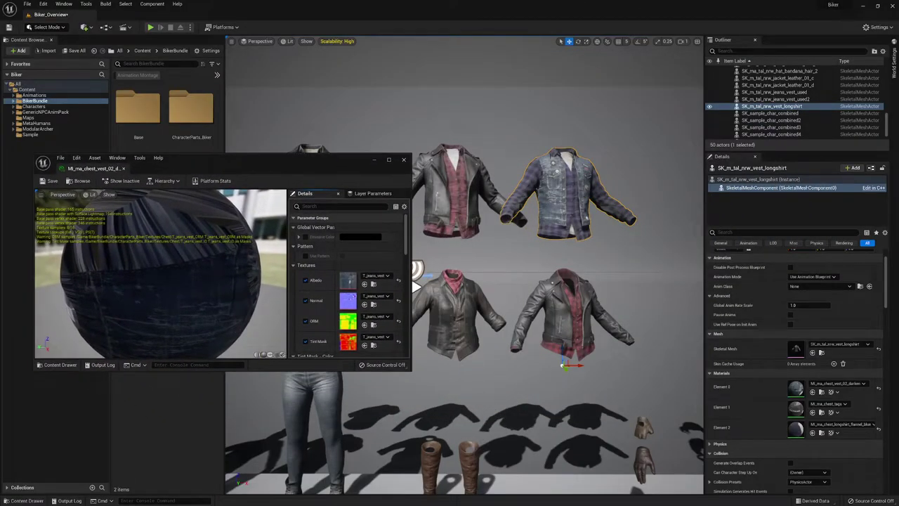
scroll(305, 276, "down", 4)
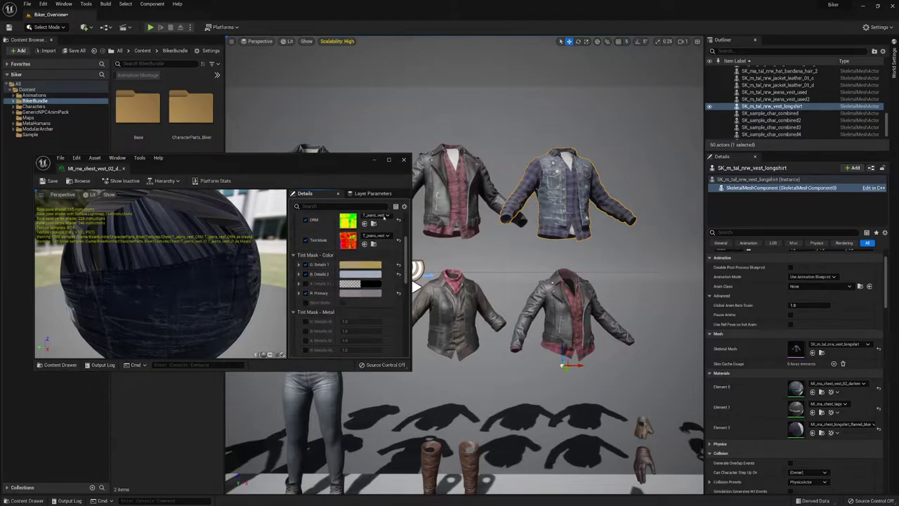
double_click(348, 240)
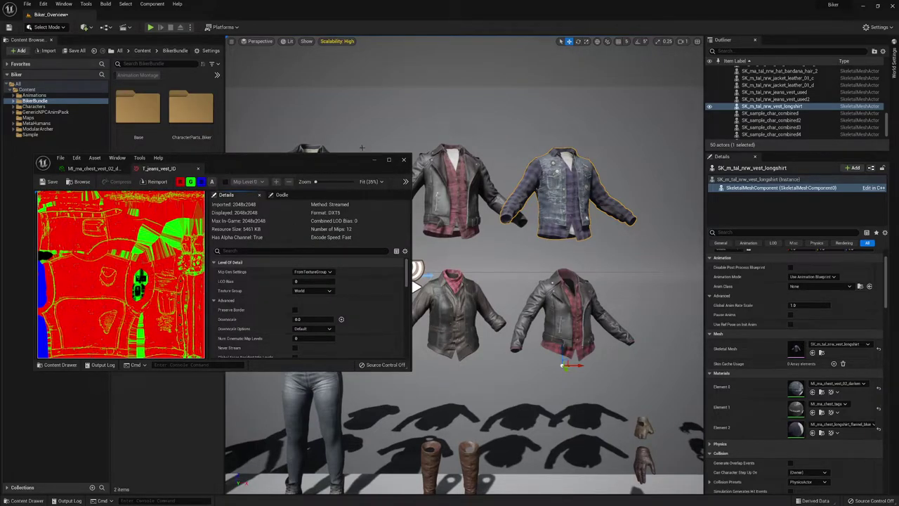
left_click(93, 169)
- Toggle the vest material's Primary tint off and on, and try raising its colour alpha to about 0.774
left_click(307, 293)
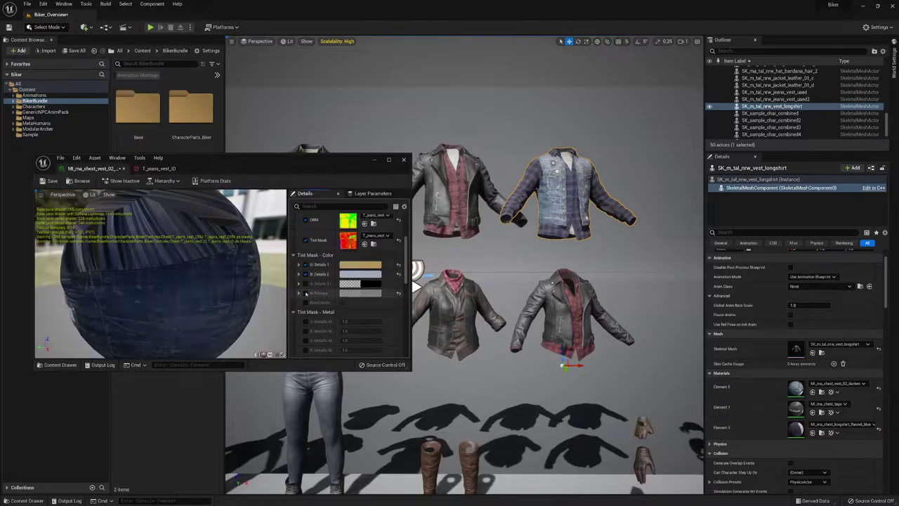
left_click(307, 293)
left_click(360, 293)
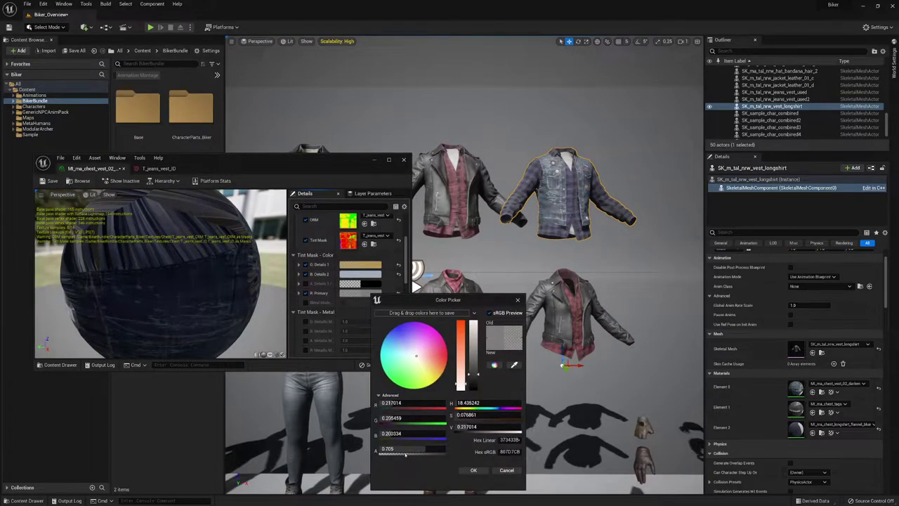
left_click_drag(405, 451, 430, 450)
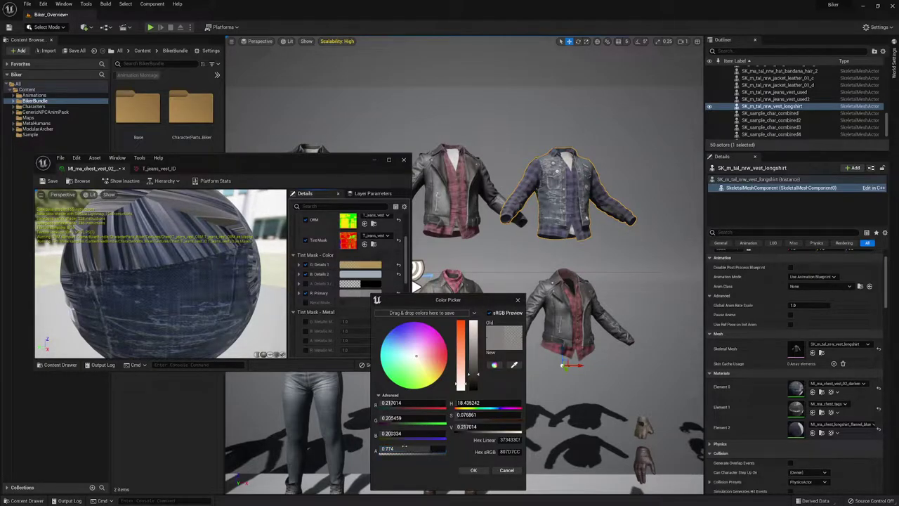
left_click(506, 471)
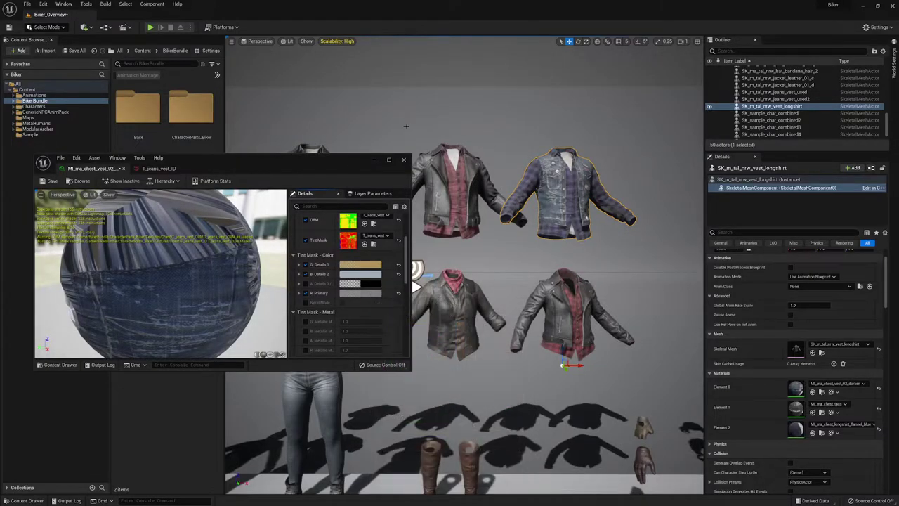
- Put the material editor out of the way and examine the assembled sample characters and body parts around the level
left_click(375, 161)
middle_click_drag(435, 239, 409, 251)
right_click_drag(410, 252, 327, 279)
middle_click_drag(583, 298, 549, 244)
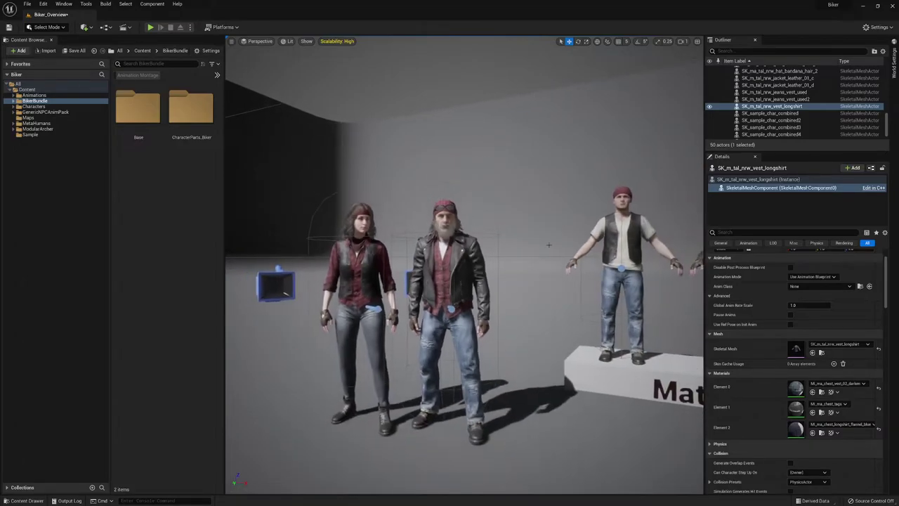
right_click_drag(464, 267, 491, 268)
right_click_drag(544, 181, 534, 181)
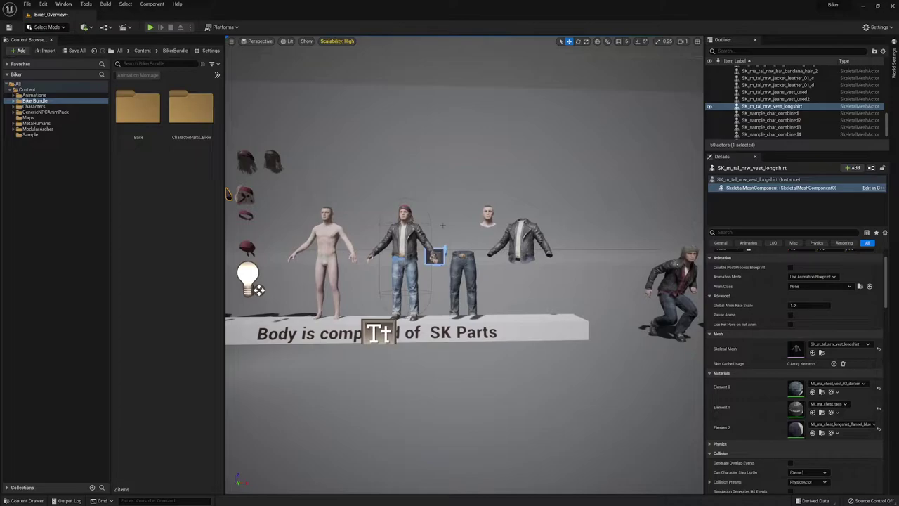
right_click_drag(443, 225, 409, 222)
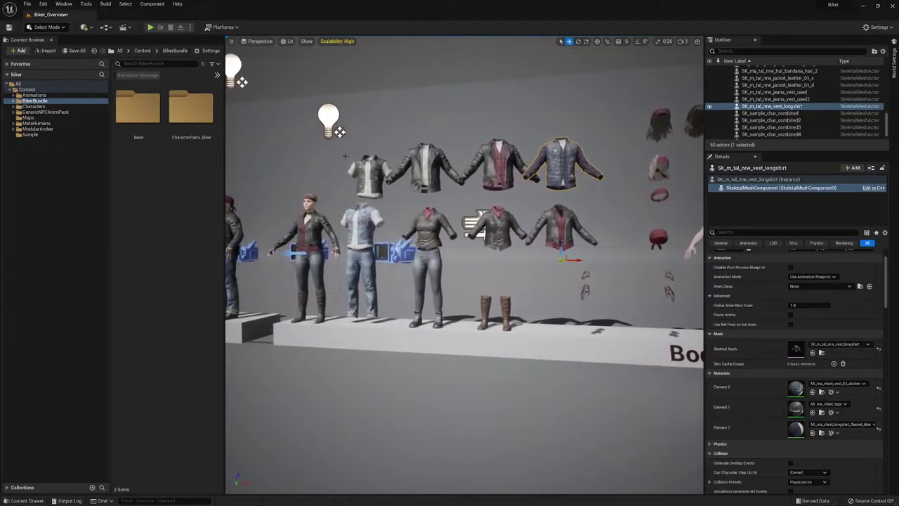
- Open the recent level Biker_video without saving the changes to Biker_Overview
left_click(26, 4)
mouse_move(52, 53)
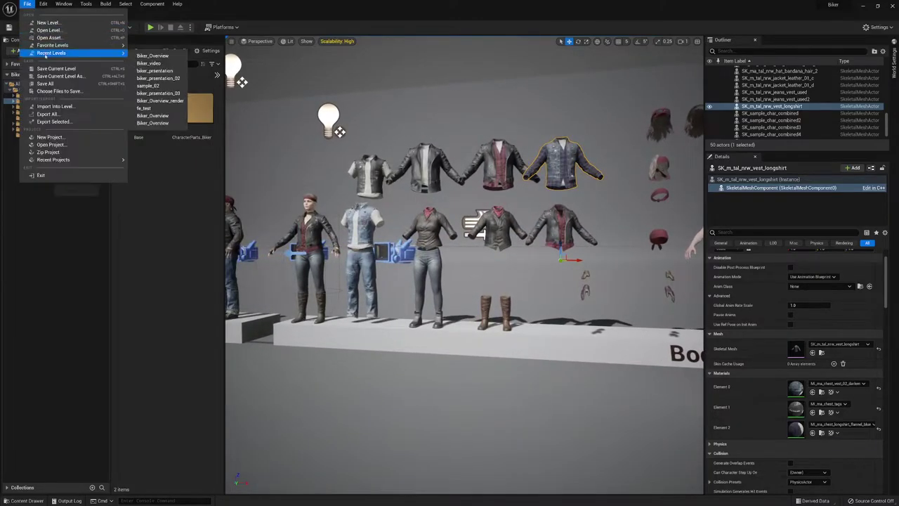
left_click(151, 64)
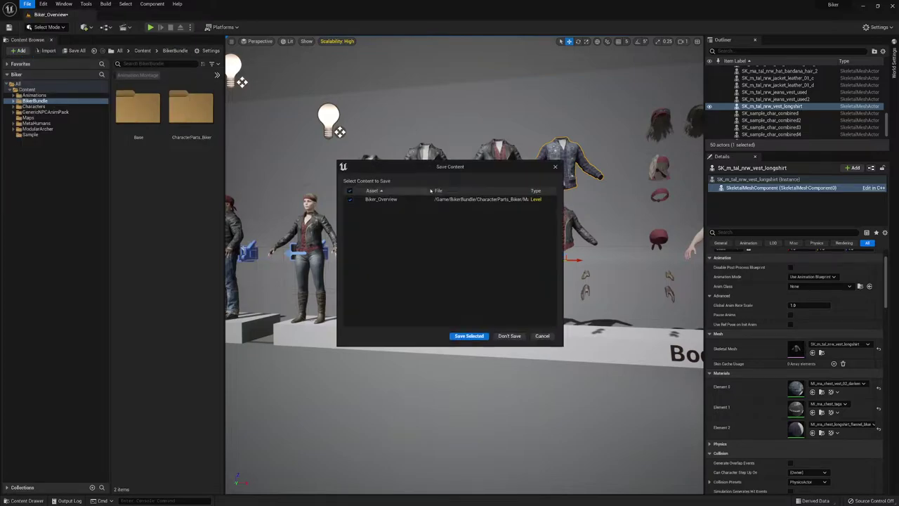
left_click(518, 337)
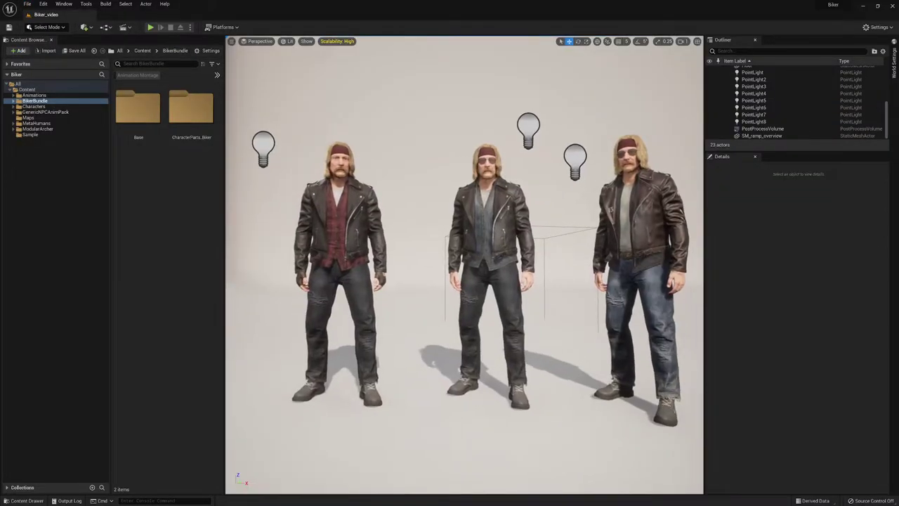
- Rotate the biker in the red flannel shirt around its vertical axis until its back faces the camera
right_click_drag(371, 181, 375, 181)
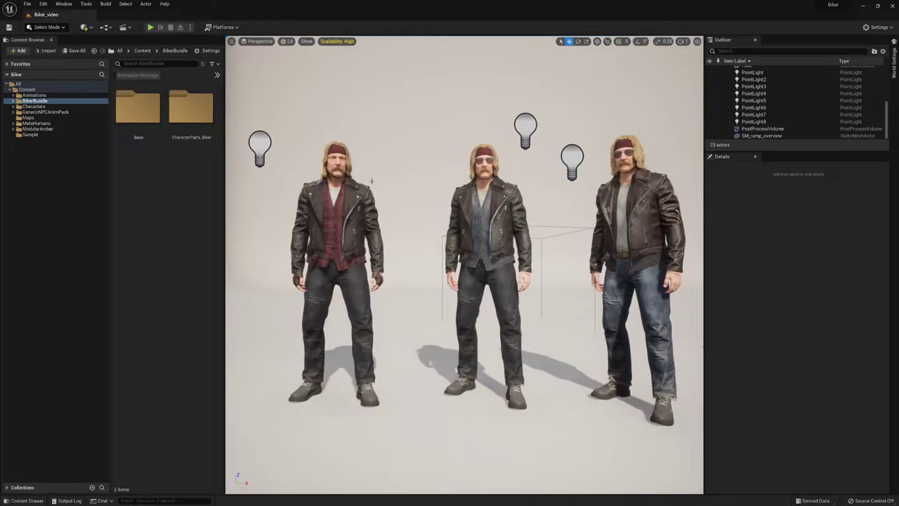
left_click(359, 406)
left_click_drag(347, 398, 436, 398)
- Try MI_ma_leather_jack_01_b on the rotated biker's jacket, and set its Element 0 material to MI_ma_leather_jack_01_logo_sample
left_click(337, 209)
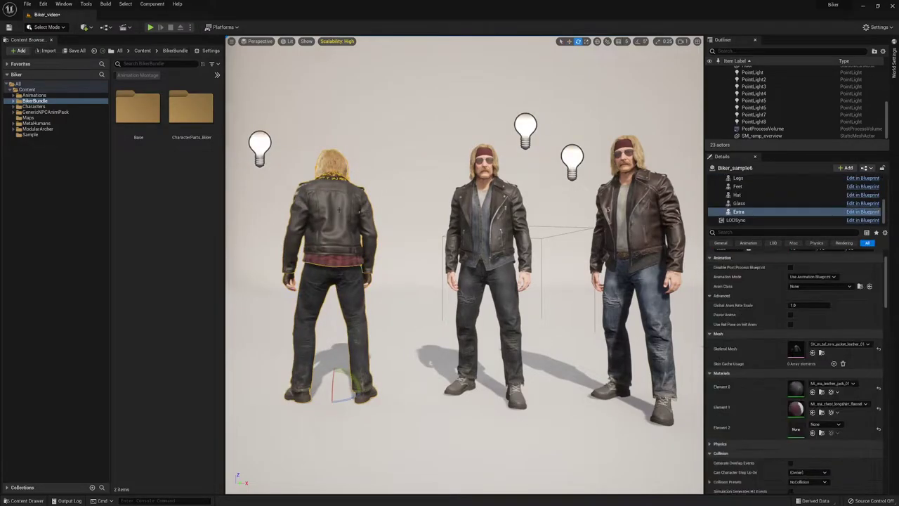
left_click(819, 384)
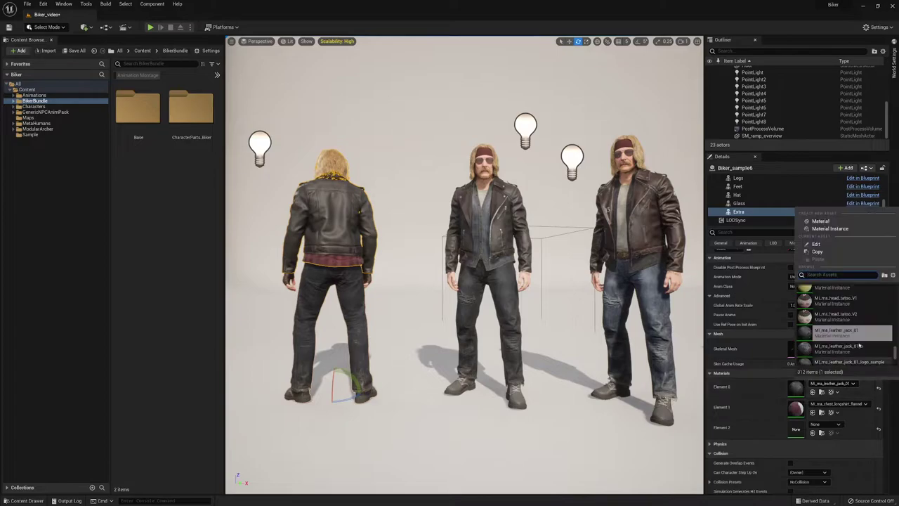
left_click(866, 326)
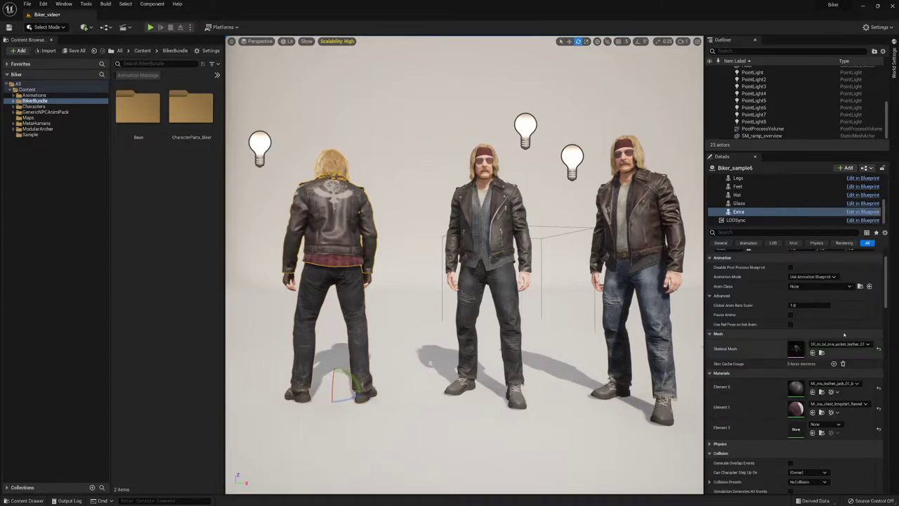
left_click(836, 384)
left_click(857, 346)
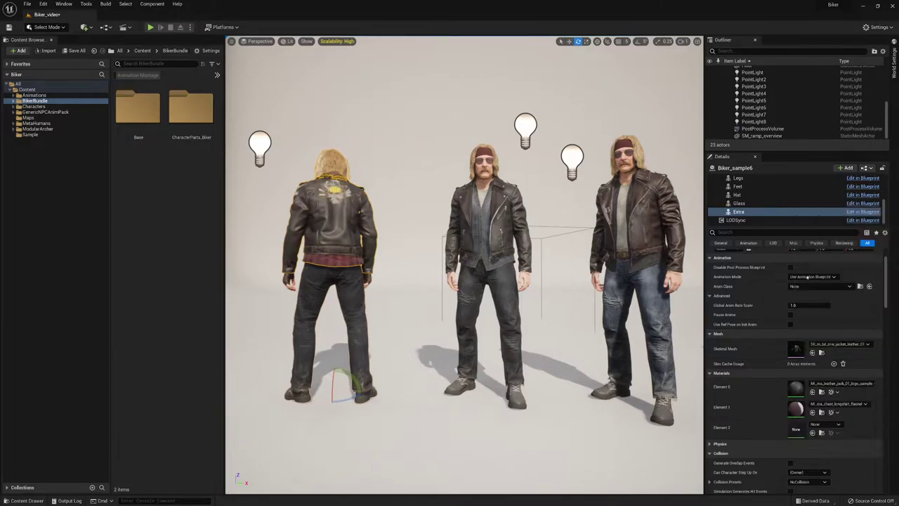
- Open the rotated biker's Element 0 jacket material for editing and set its Pattern Albedo to T_polyphoria_logo
double_click(797, 389)
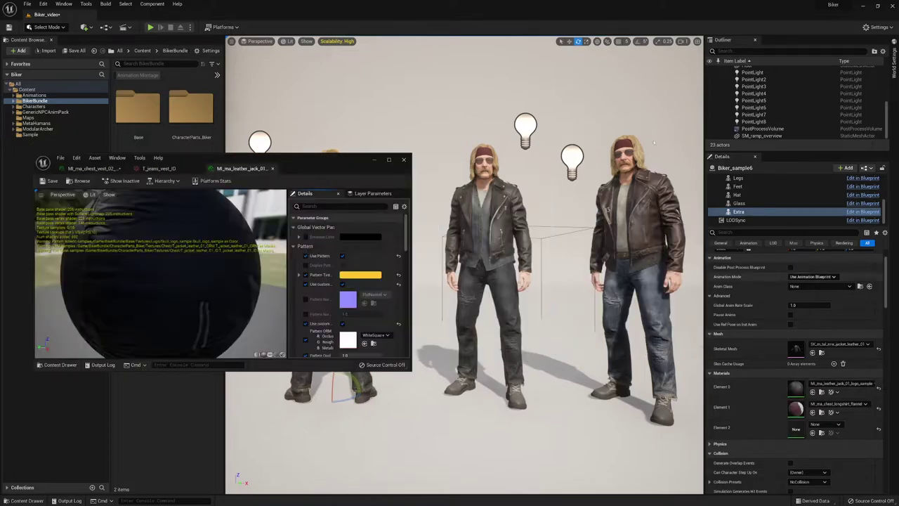
left_click_drag(334, 164, 776, 77)
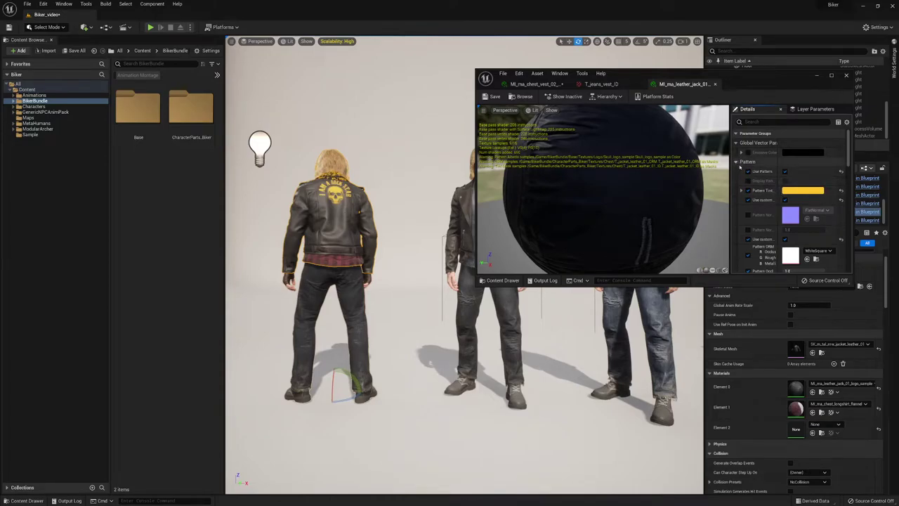
scroll(773, 197, "down", 5)
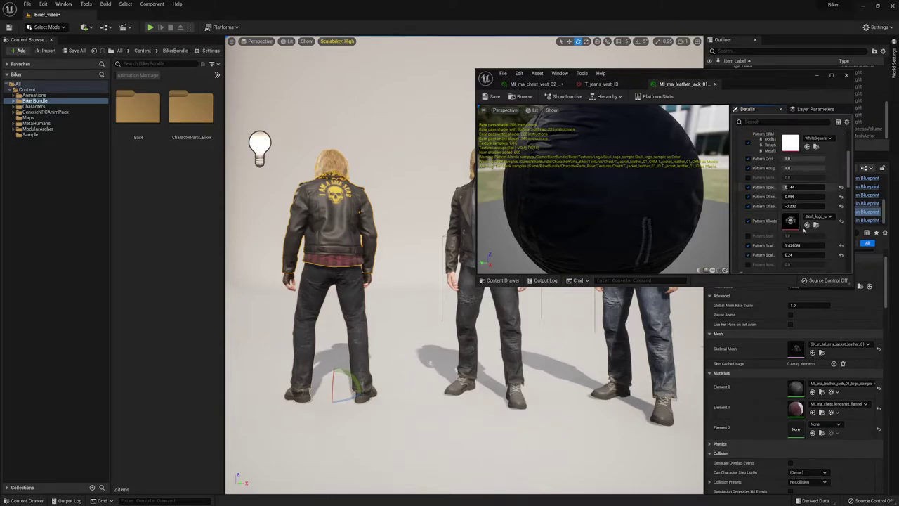
left_click(815, 217)
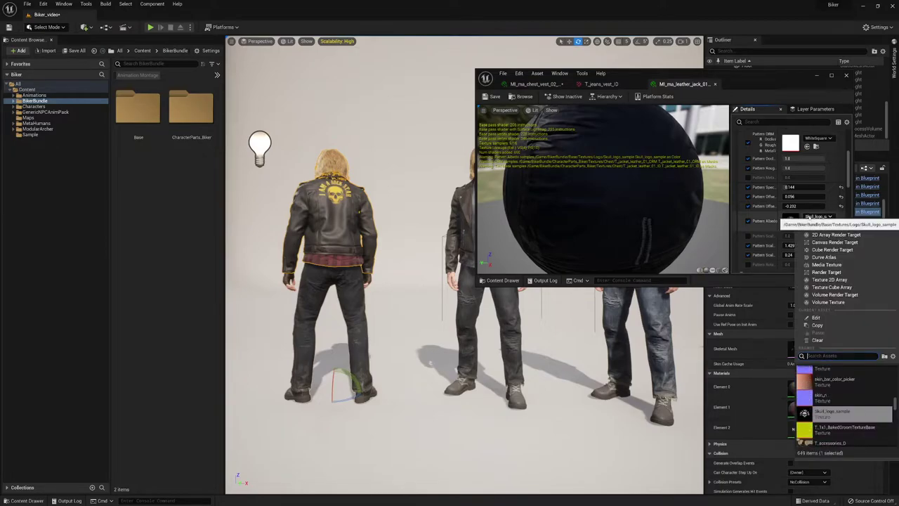
type("poly")
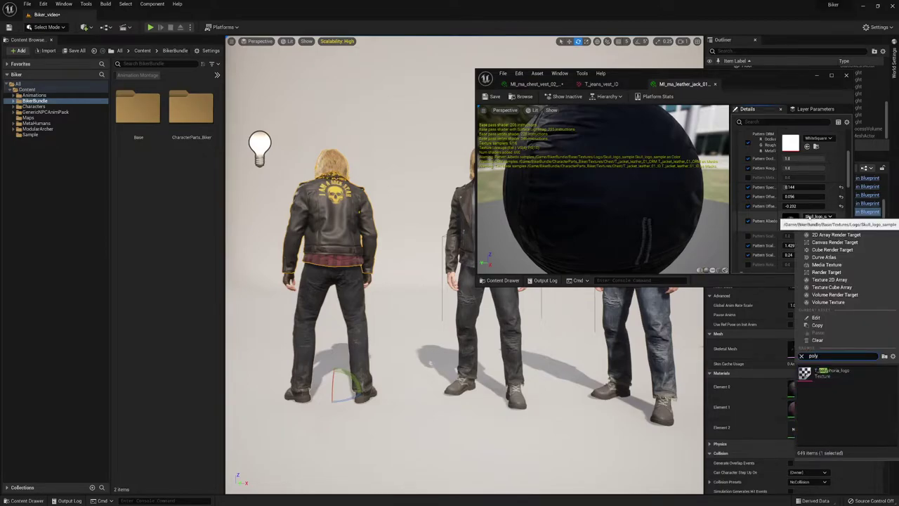
left_click(845, 374)
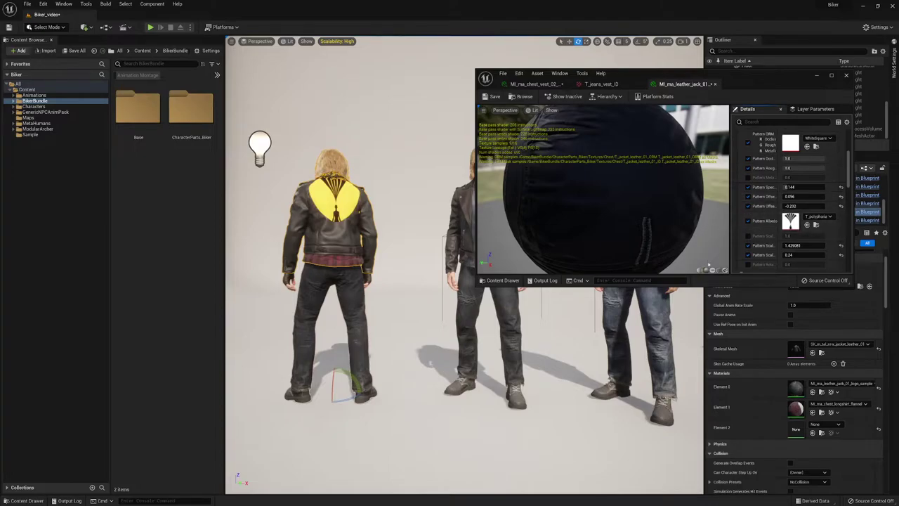
- Preview the jacket material on a flat plane in Unlit mode and widen the parameter list to show full names
left_click(714, 270)
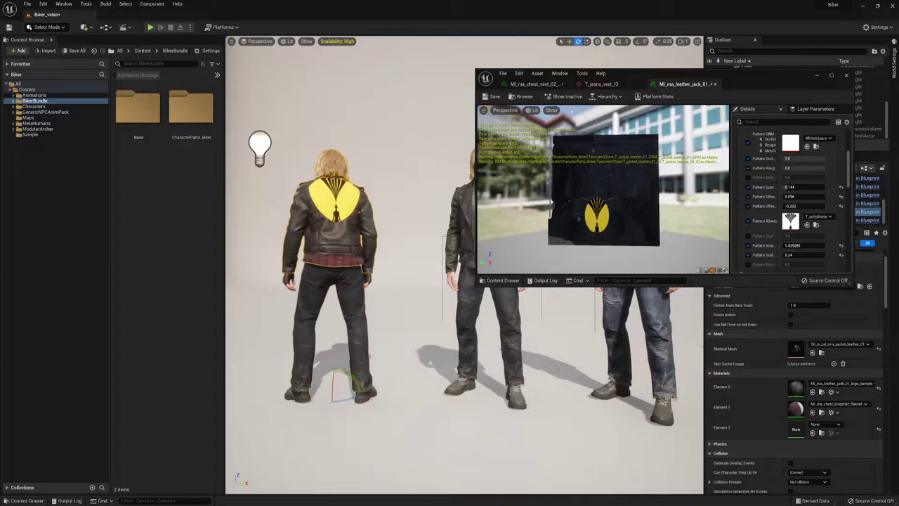
left_click(535, 111)
left_click(554, 137)
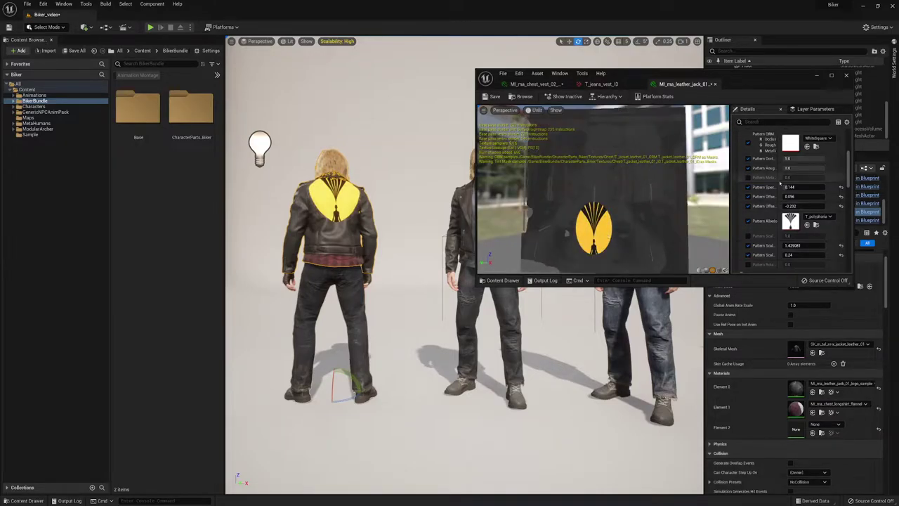
left_click_drag(731, 200, 692, 201)
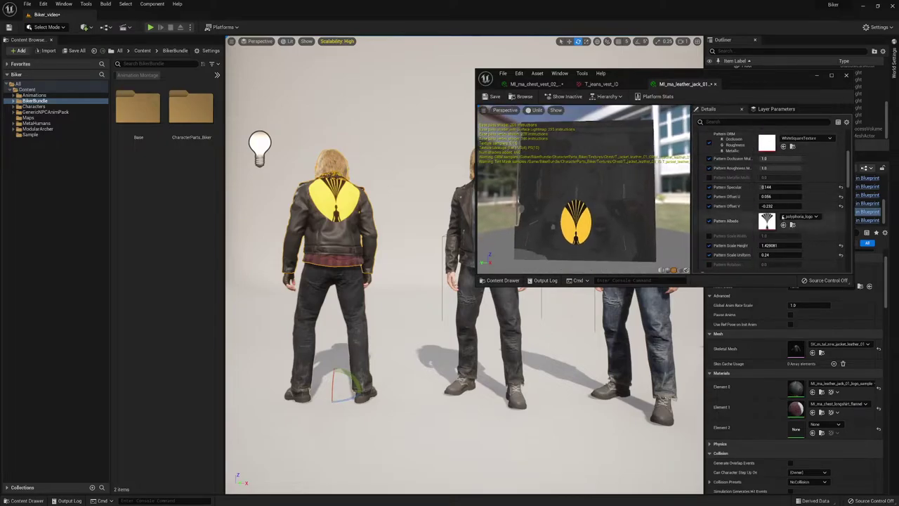
- Set Pattern Scale Height to 1.0 and reduce Pattern Scale Uniform to about 0.165
scroll(738, 200, "down", 3)
left_click(784, 211)
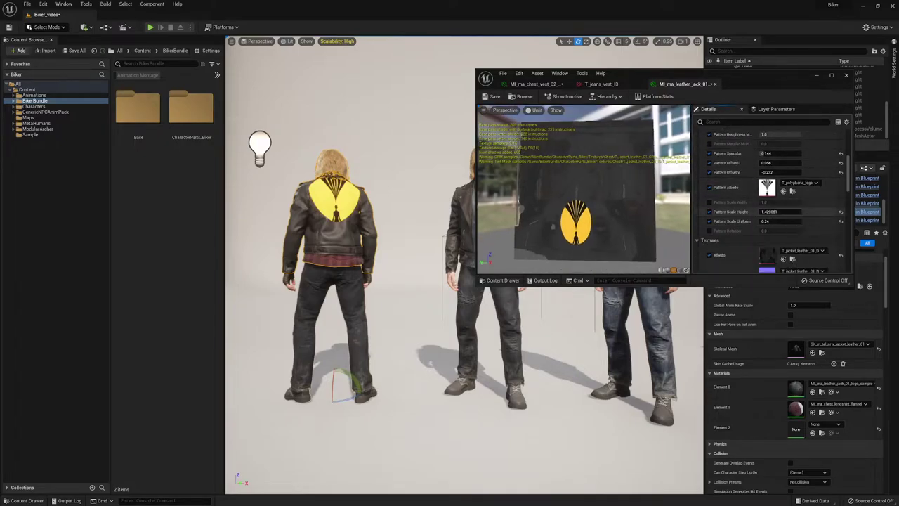
type("1.0")
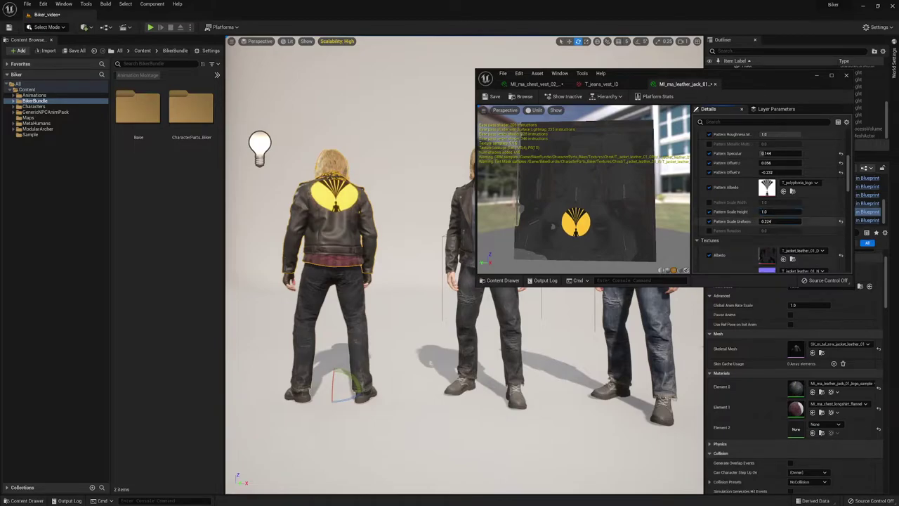
left_click_drag(778, 222, 769, 221)
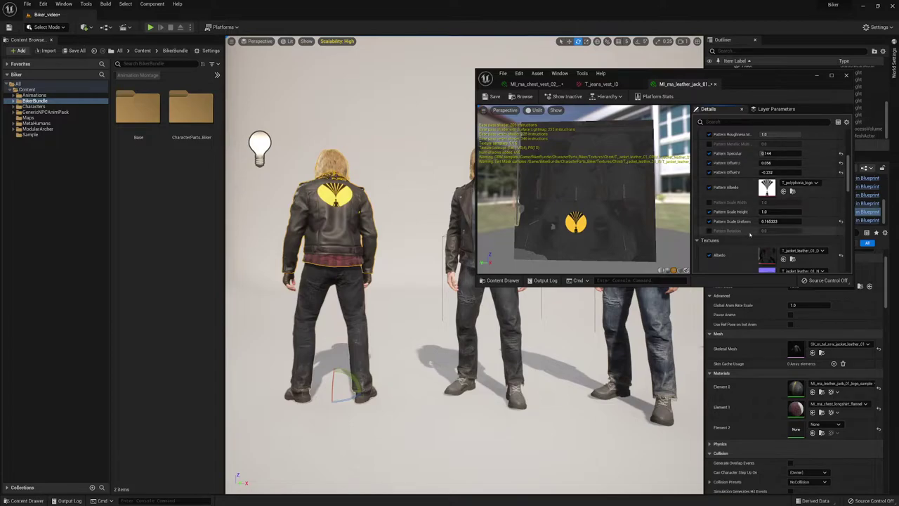
- Darken the Pattern Tint color to a dark amber with a brightness value of about 0.099
scroll(756, 217, "up", 5)
scroll(756, 217, "up", 3)
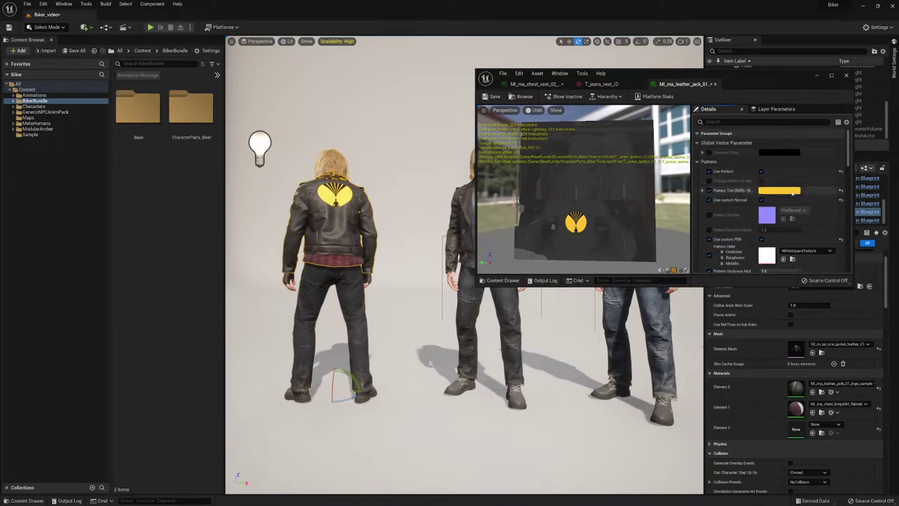
left_click(776, 191)
left_click_drag(737, 261, 744, 281)
left_click(739, 368)
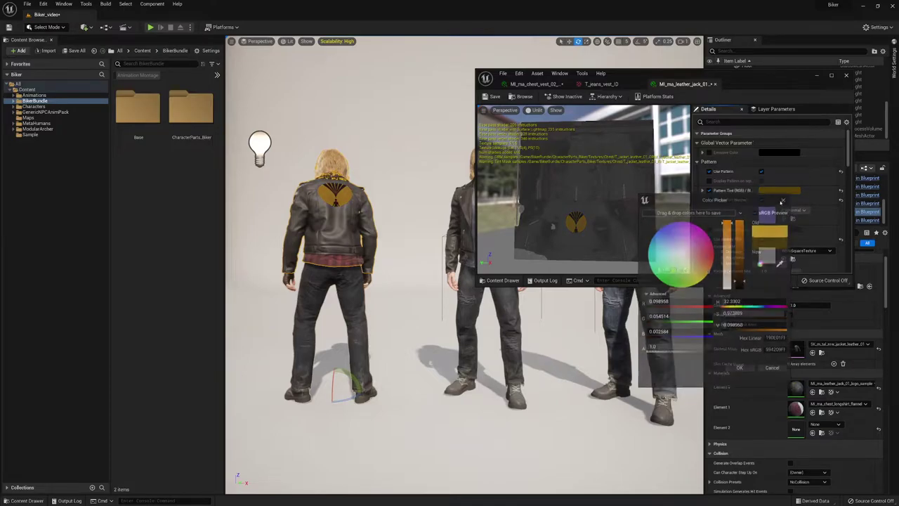
- Switch off the jacket material's Use Pattern parameter, check its tint mask settings and minimize the material editor
scroll(777, 213, "down", 5)
scroll(776, 214, "up", 4)
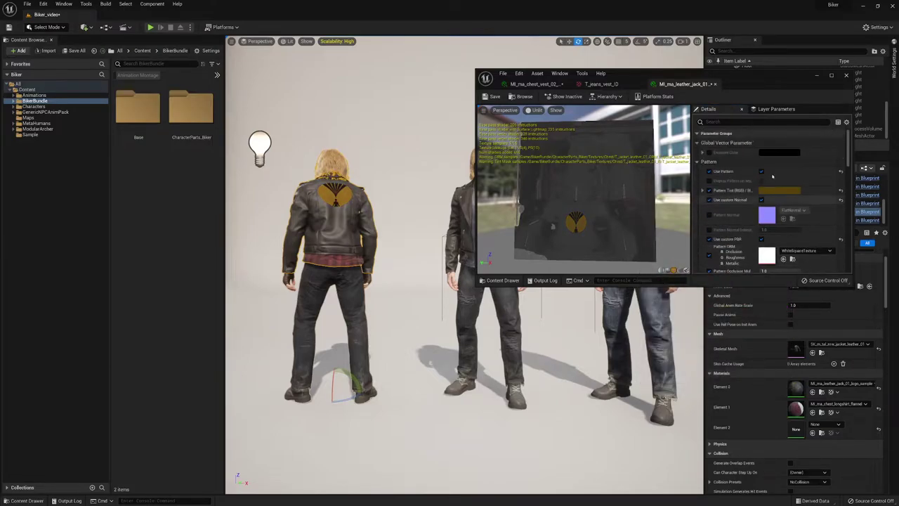
left_click(709, 172)
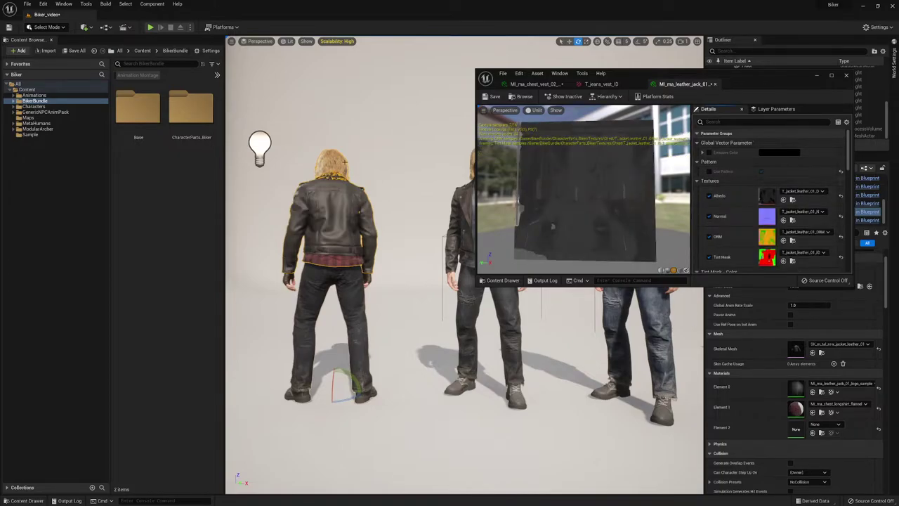
scroll(772, 204, "down", 5)
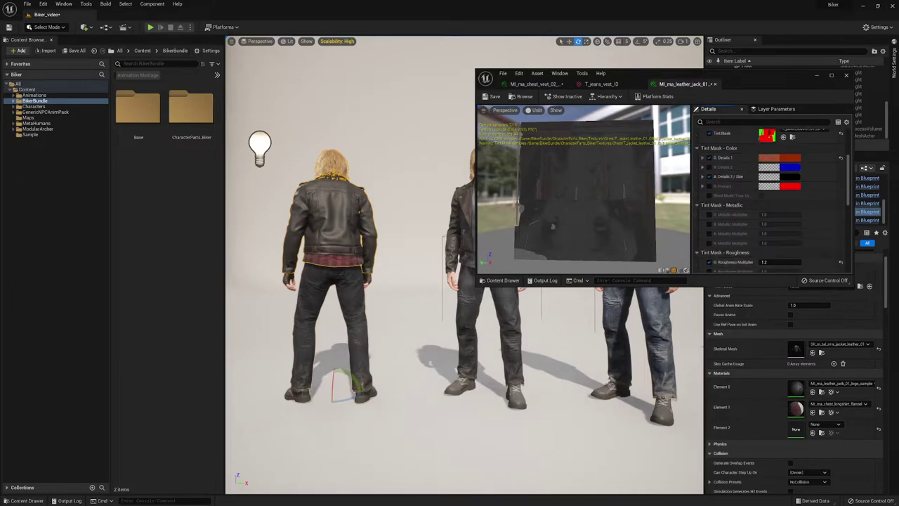
left_click(818, 75)
- Examine the leather-jacket bikers full screen and up close, and the backs of the bikers wearing vests
left_click(459, 121)
right_click_drag(459, 121, 473, 133)
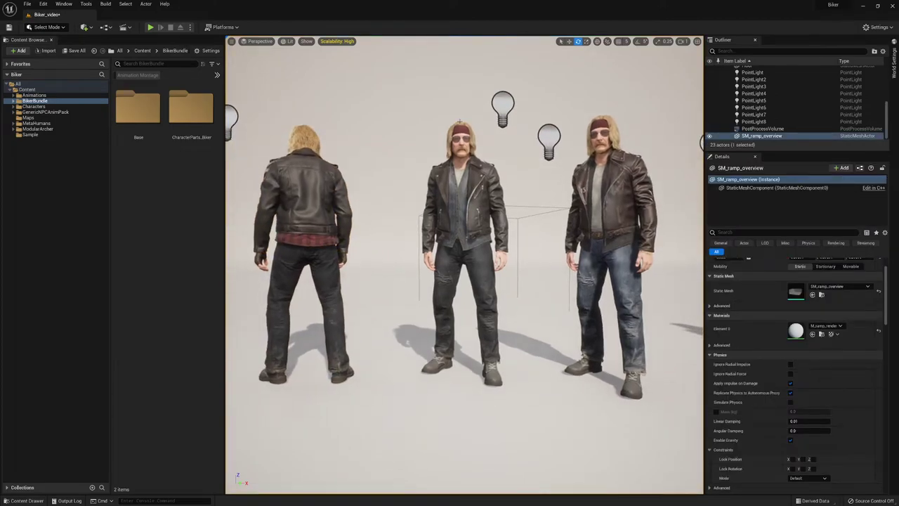
key("F11")
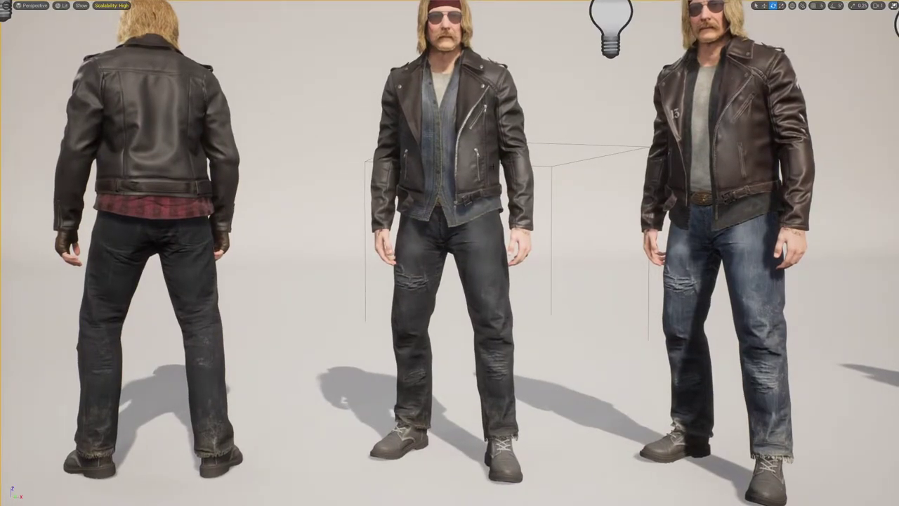
key("F11")
right_click_drag(482, 156, 462, 85)
key("w")
key("d")
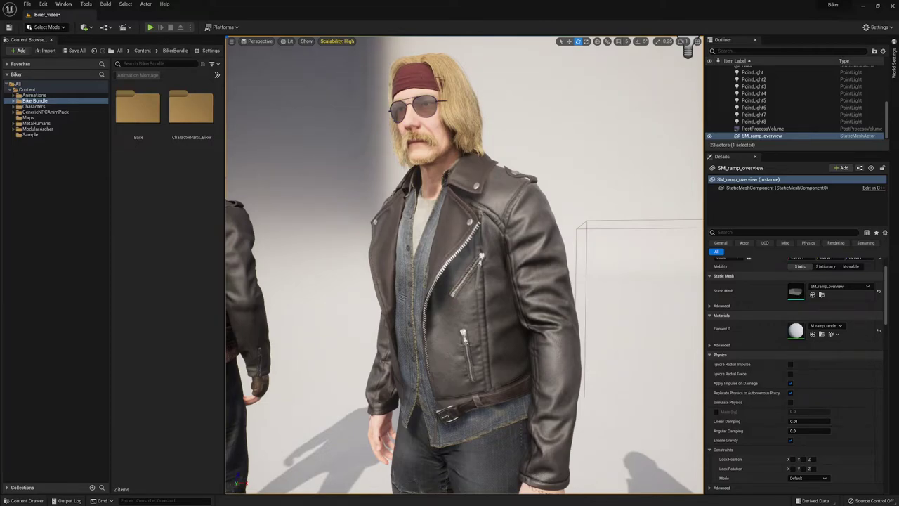
mouse_move(540, 102)
right_mouse_down()
mouse_move(604, 97)
mouse_move(539, 102)
right_mouse_up()
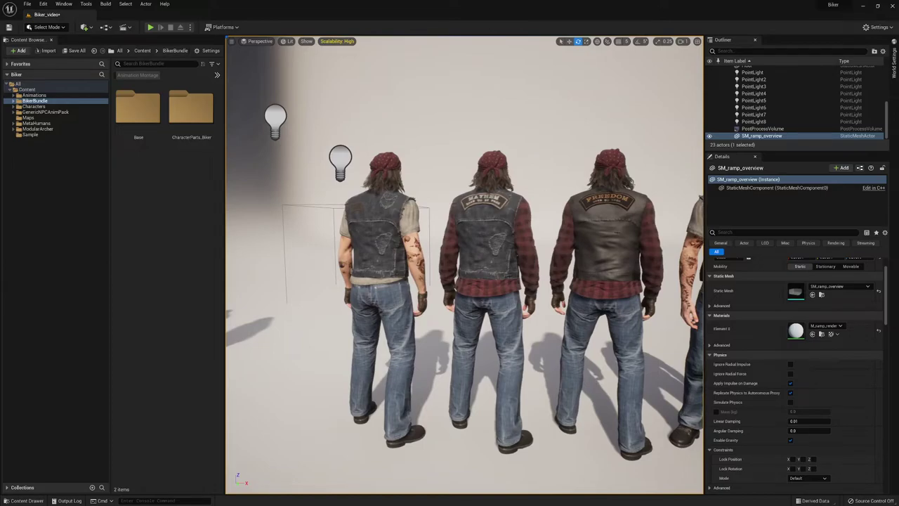
right_click_drag(539, 101, 539, 101)
- Inspect the bearded biker's face and tattooed arms, and look over the remaining vest-wearing bikers and the two women
right_click_drag(493, 183, 493, 182)
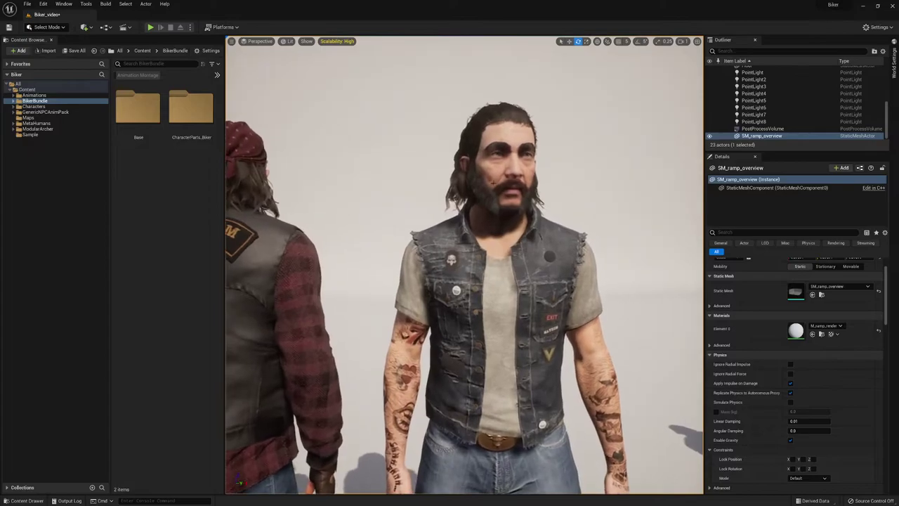
double_click(495, 189)
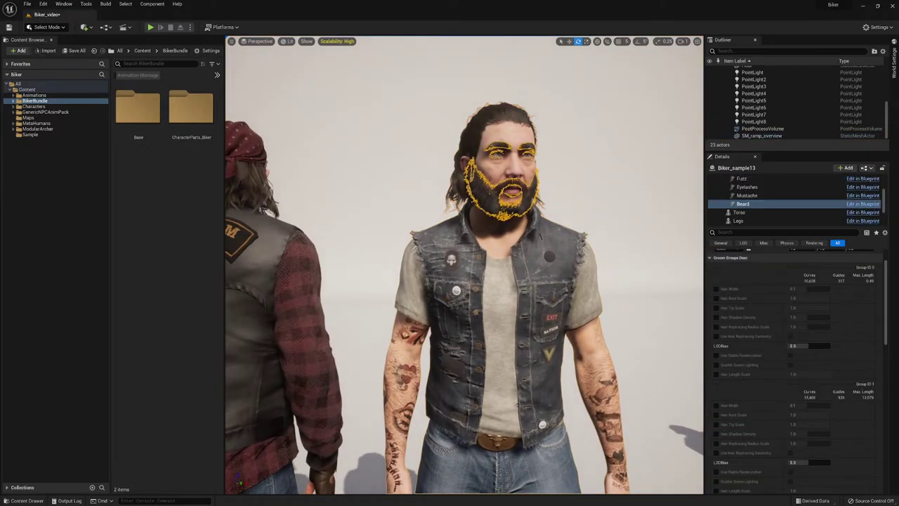
left_click(504, 110)
left_click(642, 171)
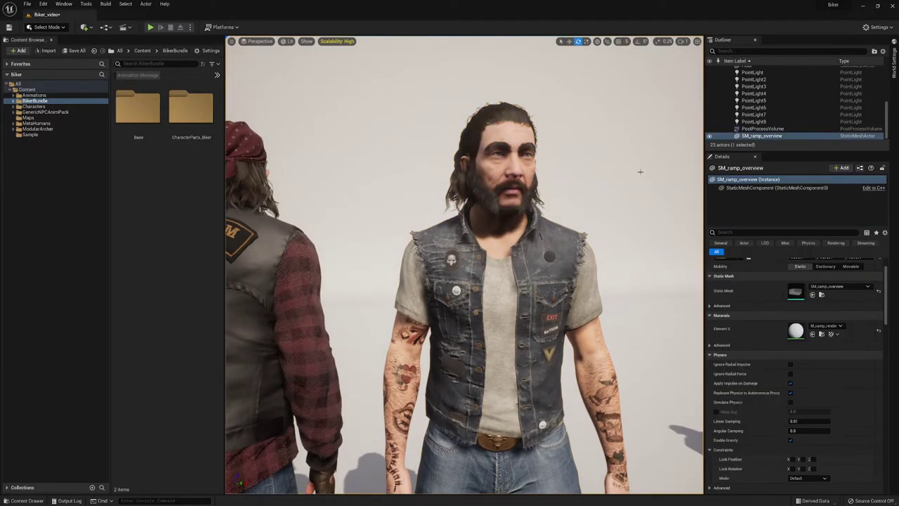
right_click_drag(642, 171, 612, 167)
right_click_drag(611, 301, 610, 300)
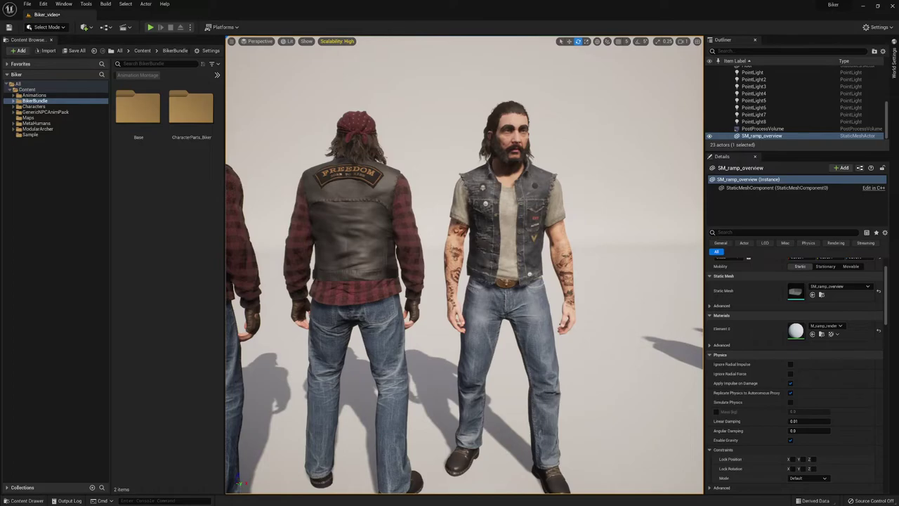
right_click_drag(465, 265, 521, 170)
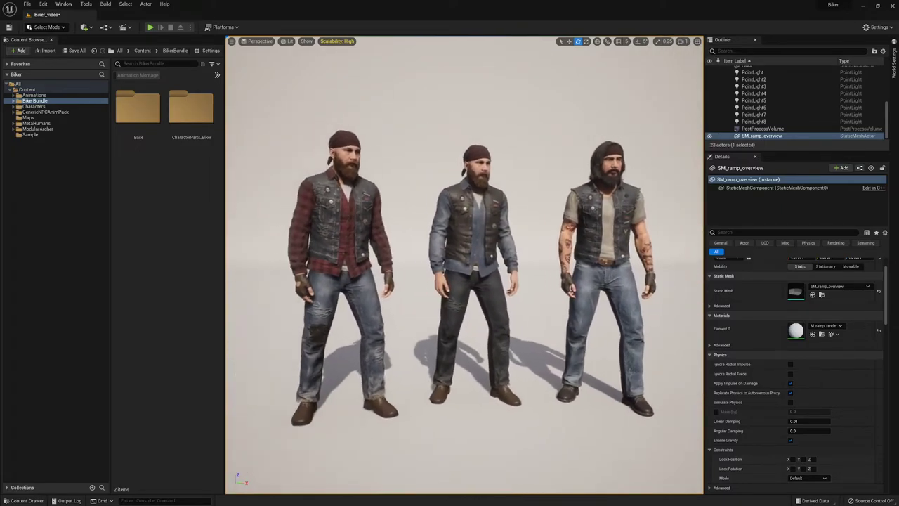
right_click_drag(464, 265, 240, 355)
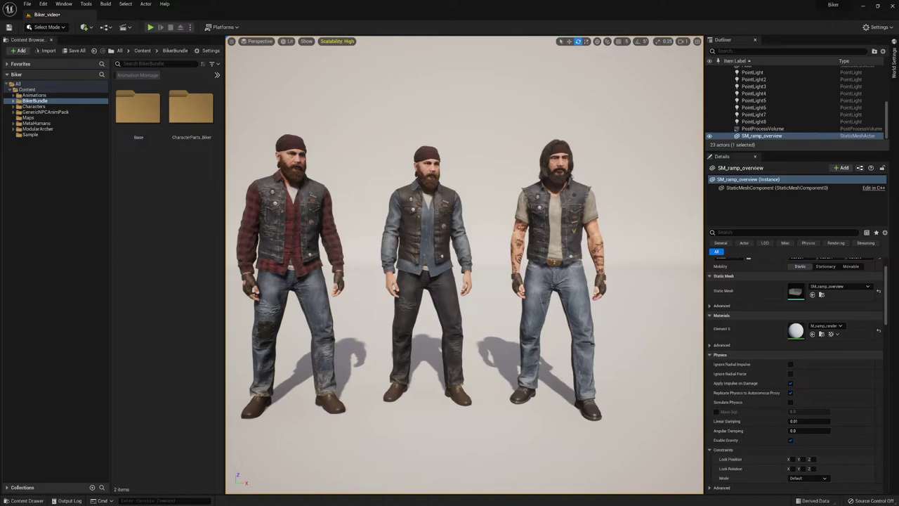
right_click_drag(463, 271, 618, 277)
right_click_drag(496, 351, 496, 351)
right_click_drag(510, 277, 510, 277)
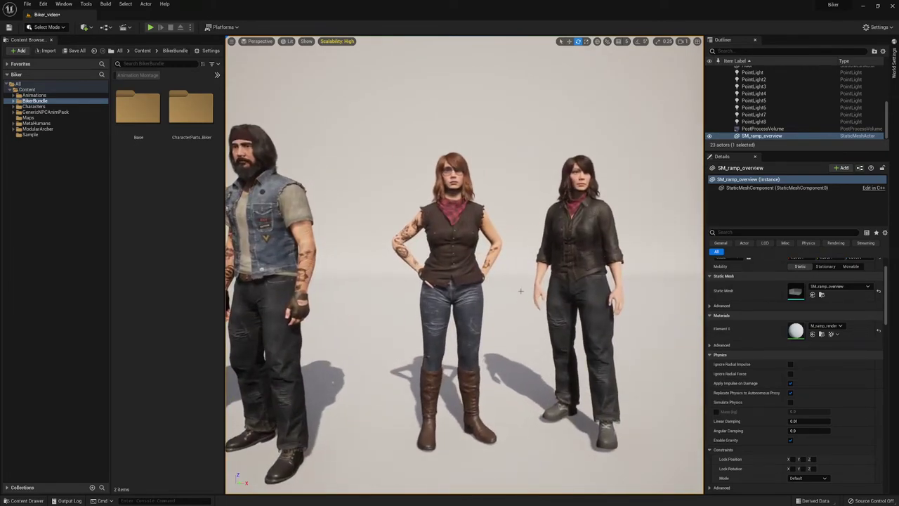
- Replace the Legs skeletal mesh of the dark-haired woman with f_tal_nrw_btm_jeans_slim
left_click(580, 365)
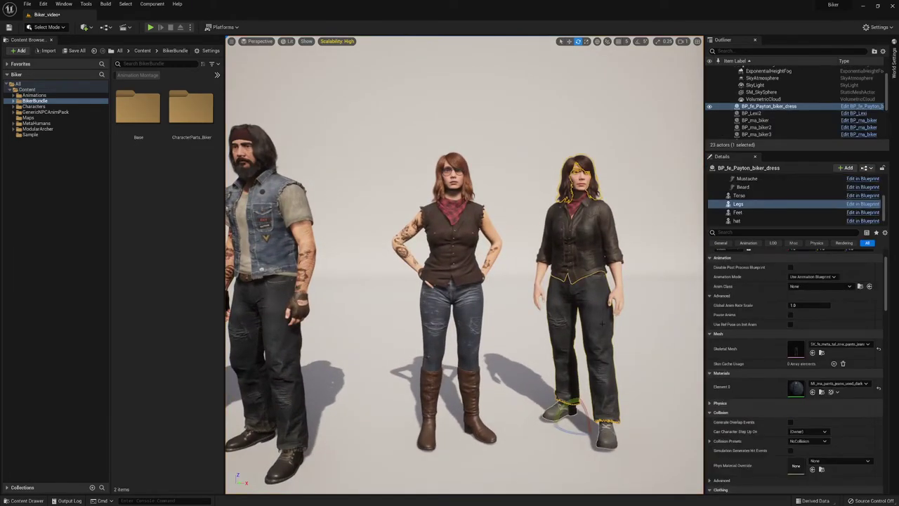
left_click(855, 345)
type("jeans")
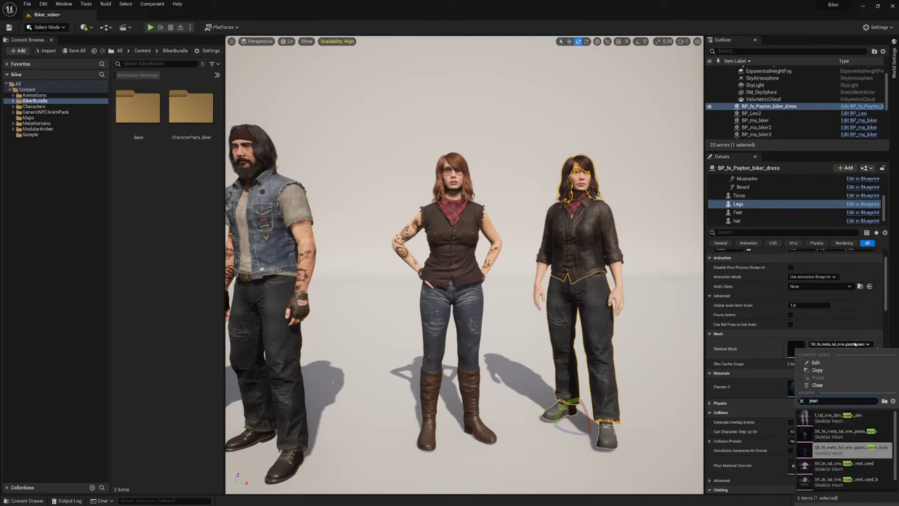
left_click(861, 420)
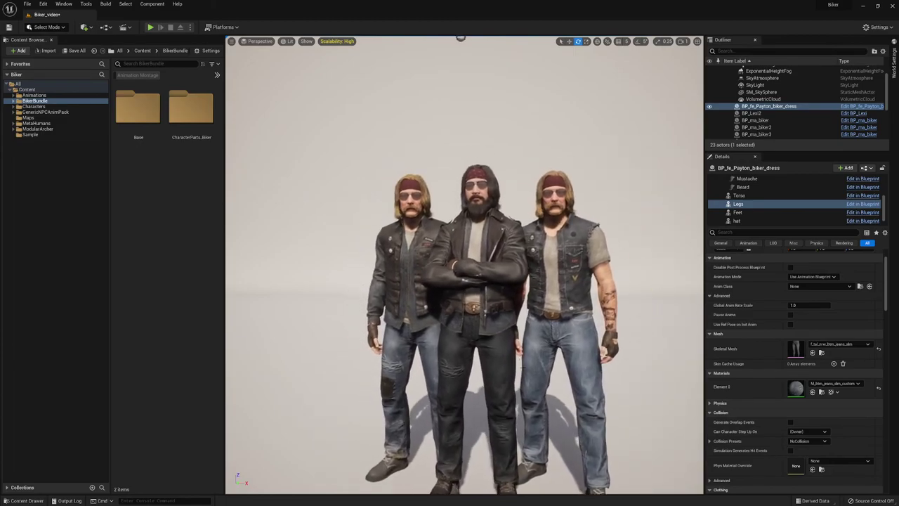
- Look at the posed group of three bikers from the front at varying distances
key("s")
right_click_drag(519, 360, 516, 363)
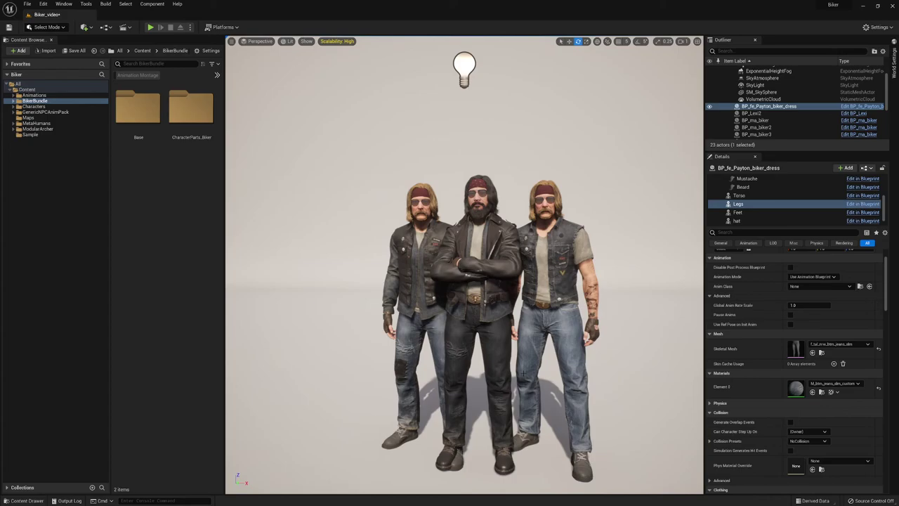
right_click_drag(507, 349, 496, 344)
key("s")
key("w")
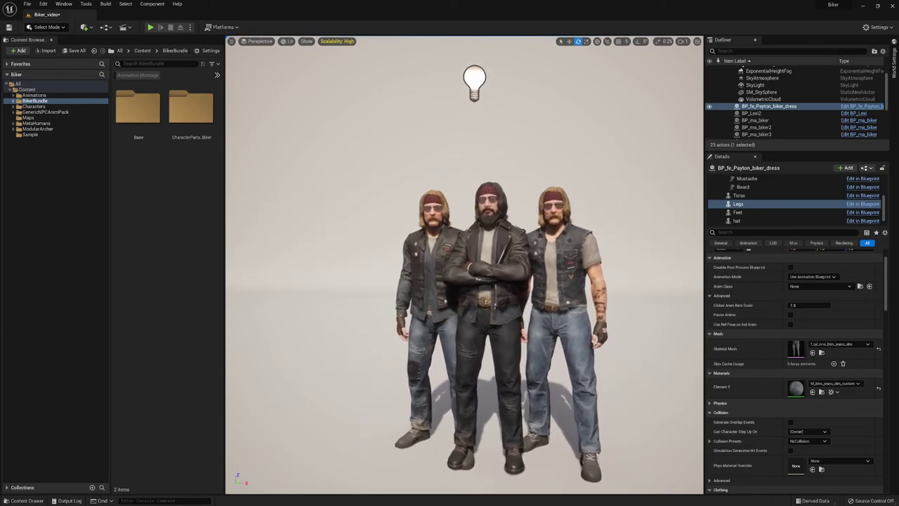